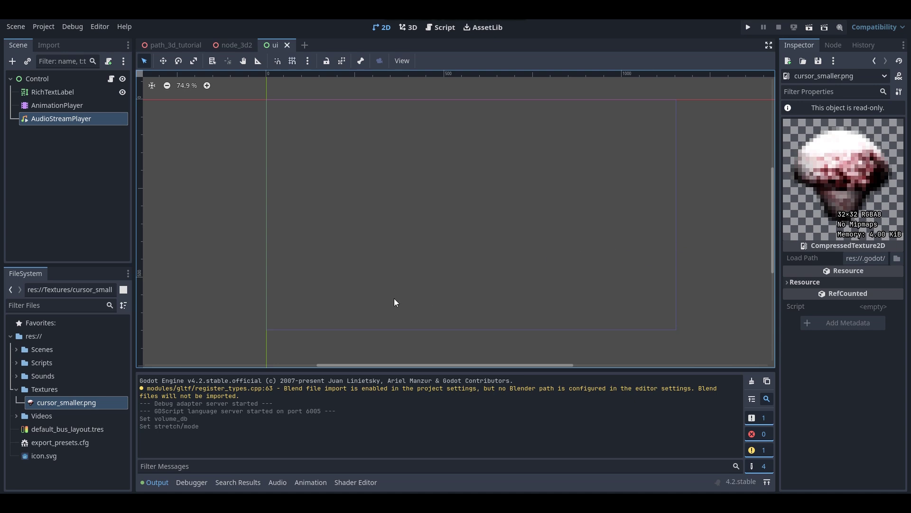
# - Locate cursor_smaller.png in the Textures folder of the FileSystem dock
pyautogui.click(50, 390)
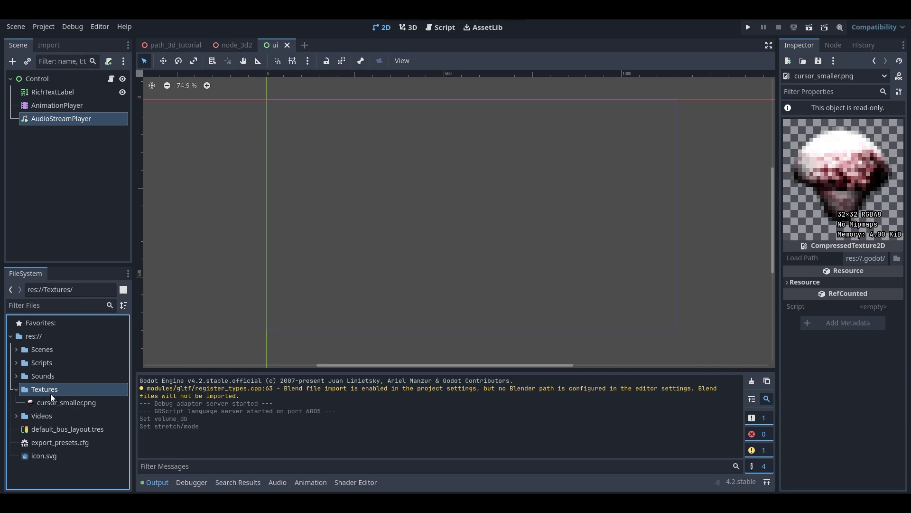
pyautogui.click(58, 404)
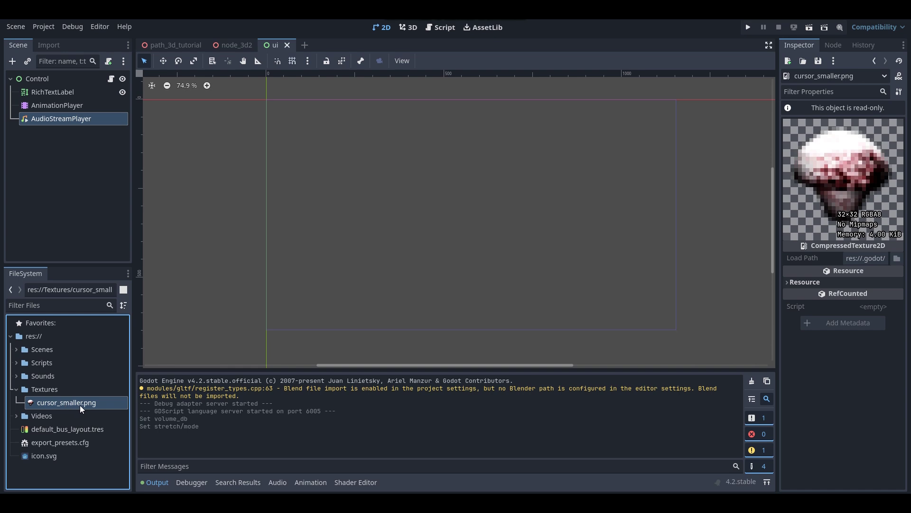
pyautogui.moveTo(76, 403)
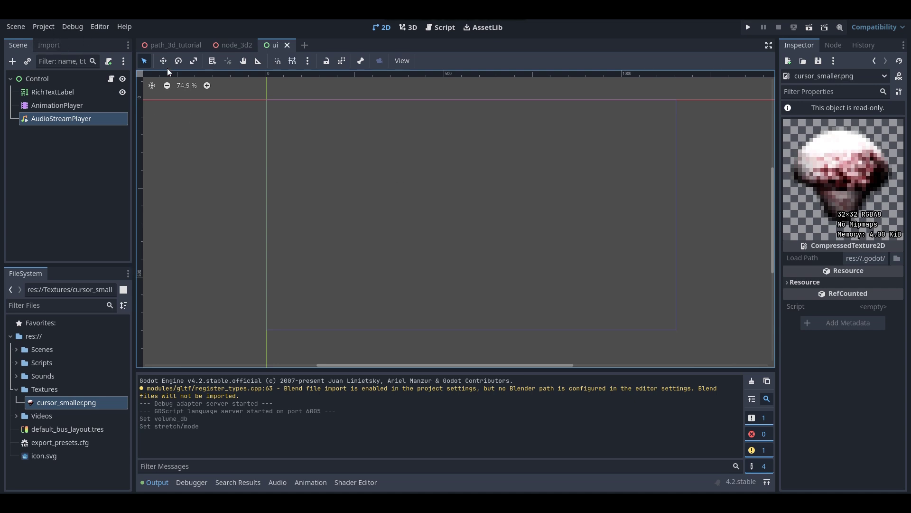
# - Bring up Project Settings on the Display › Mouse Cursor section
pyautogui.click(44, 28)
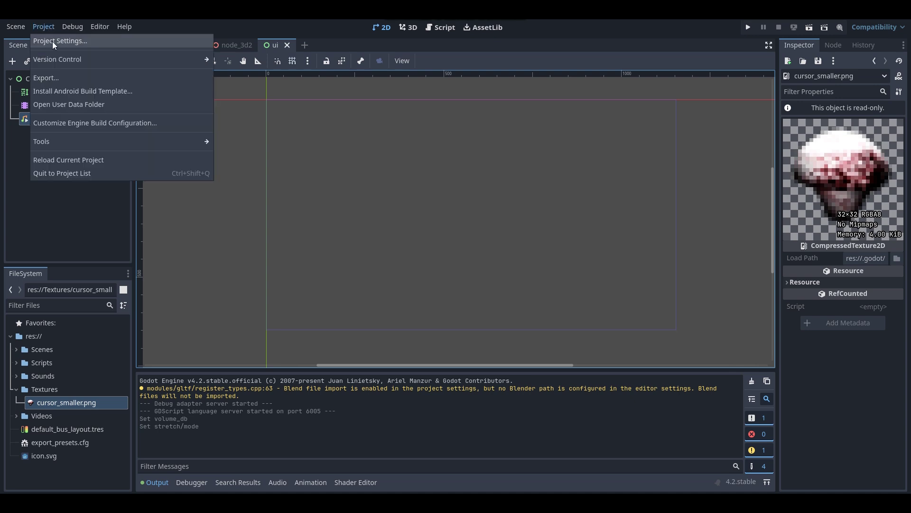
pyautogui.click(52, 41)
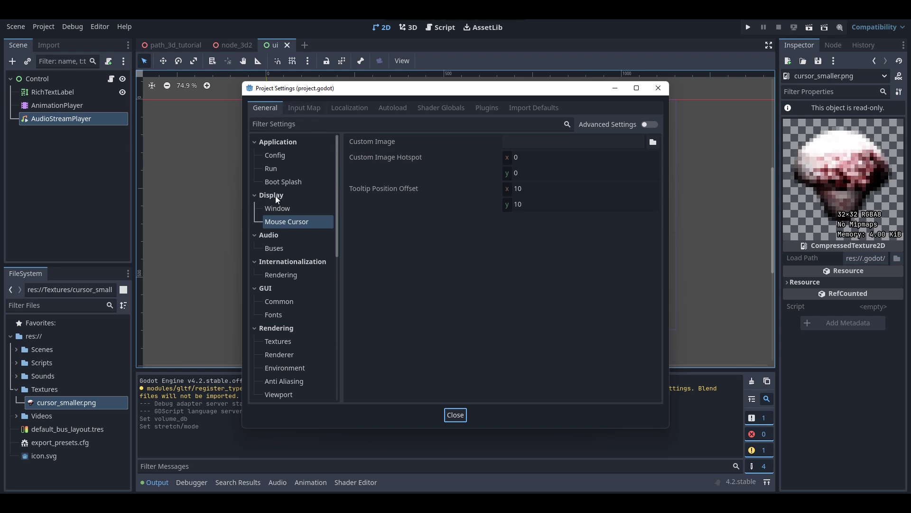
pyautogui.click(287, 221)
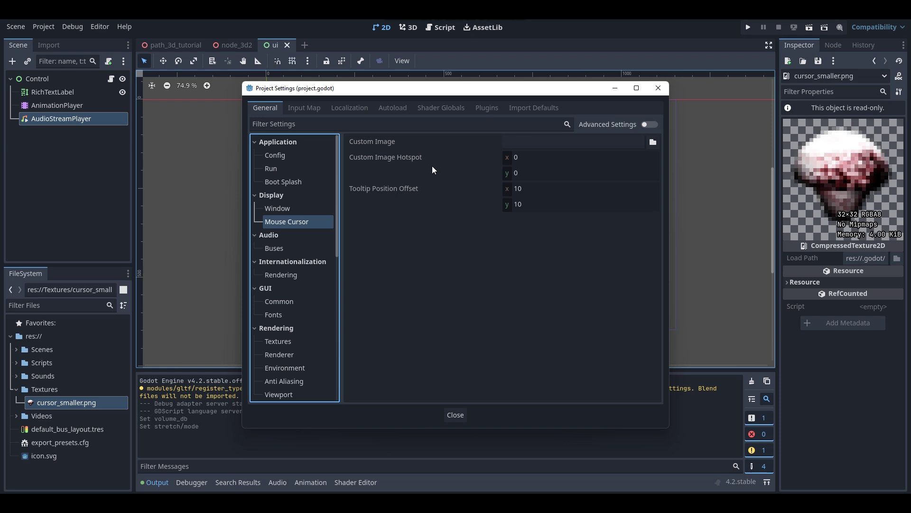
pyautogui.moveTo(382, 141)
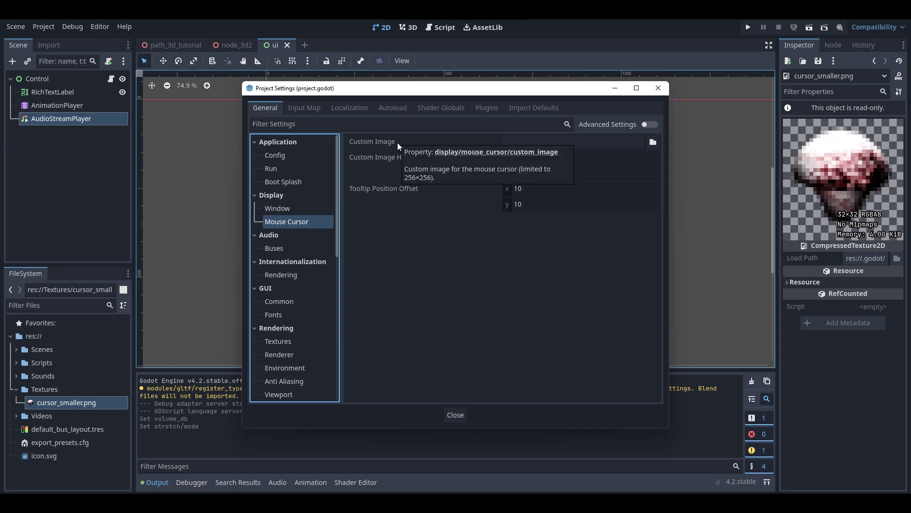
# - Choose Textures/cursor_smaller.png in the file browser as the Custom Image
pyautogui.click(653, 142)
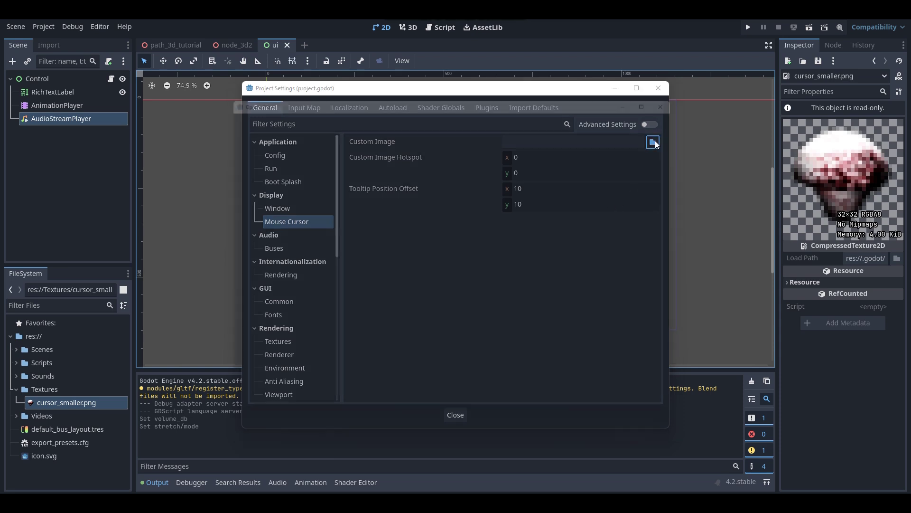
pyautogui.doubleClick(477, 166)
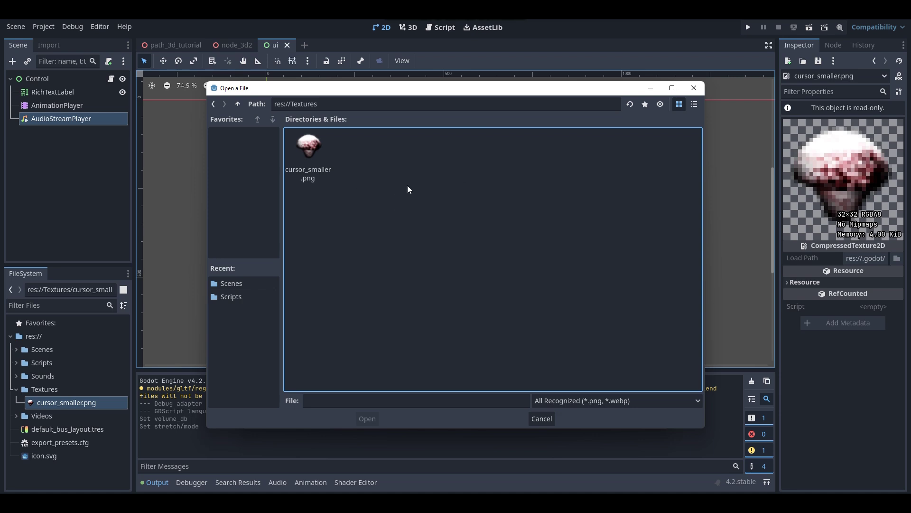
pyautogui.doubleClick(324, 166)
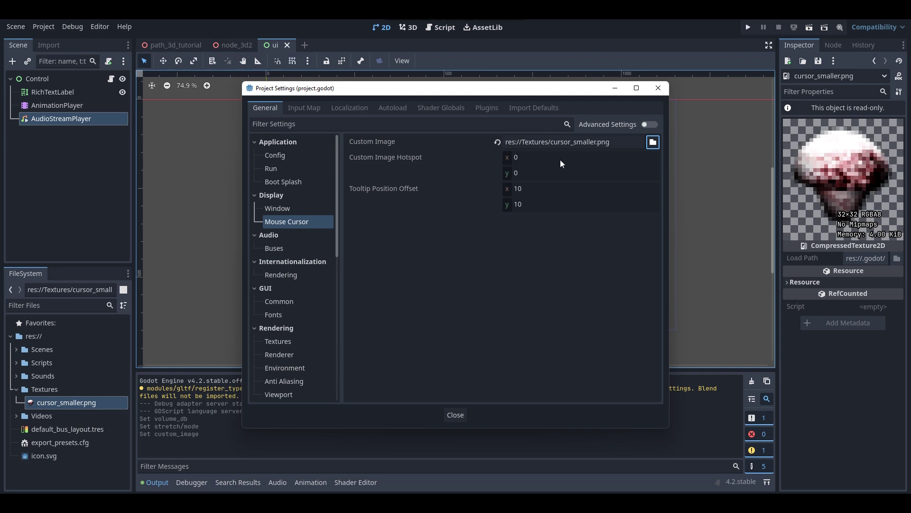
pyautogui.click(564, 141)
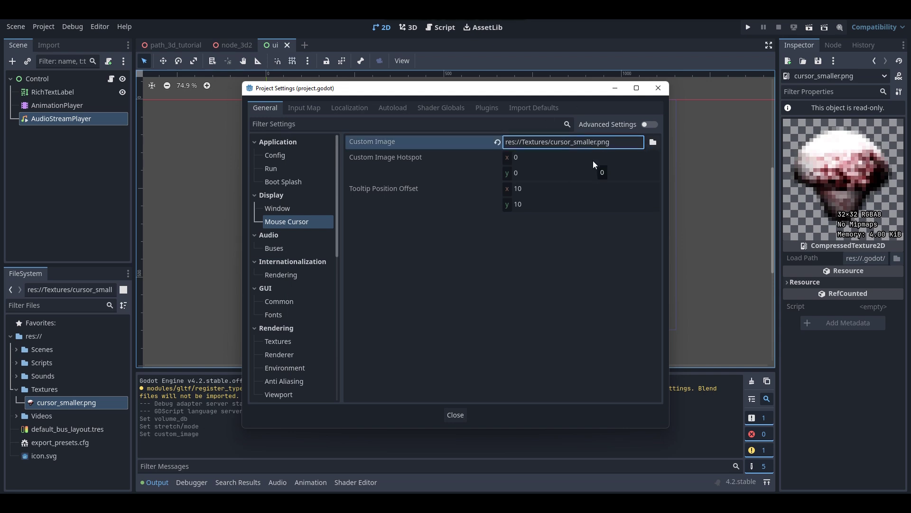
pyautogui.click(438, 159)
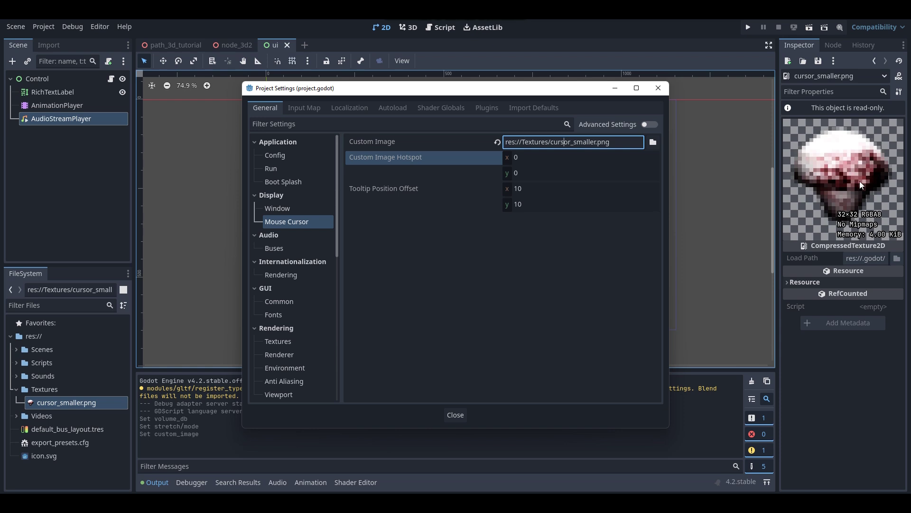
# - Enter 16 for both x and y of Custom Image Hotspot and verify the values
pyautogui.click(550, 157)
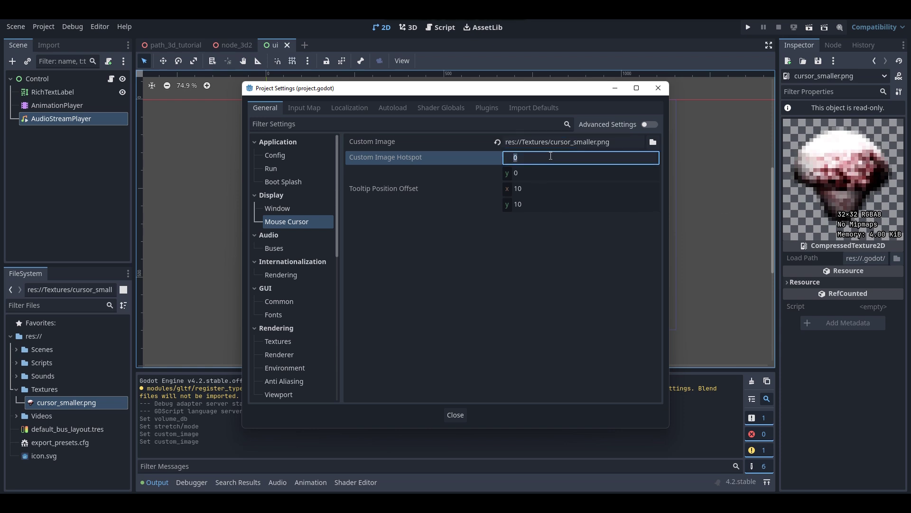
pyautogui.write('16')
pyautogui.click(543, 174)
pyautogui.write('1')
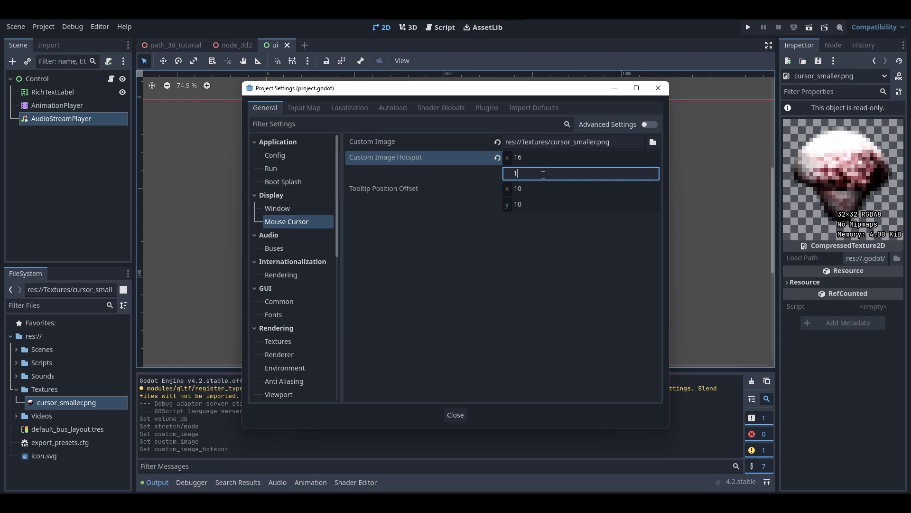
pyautogui.write('6')
pyautogui.press('Return')
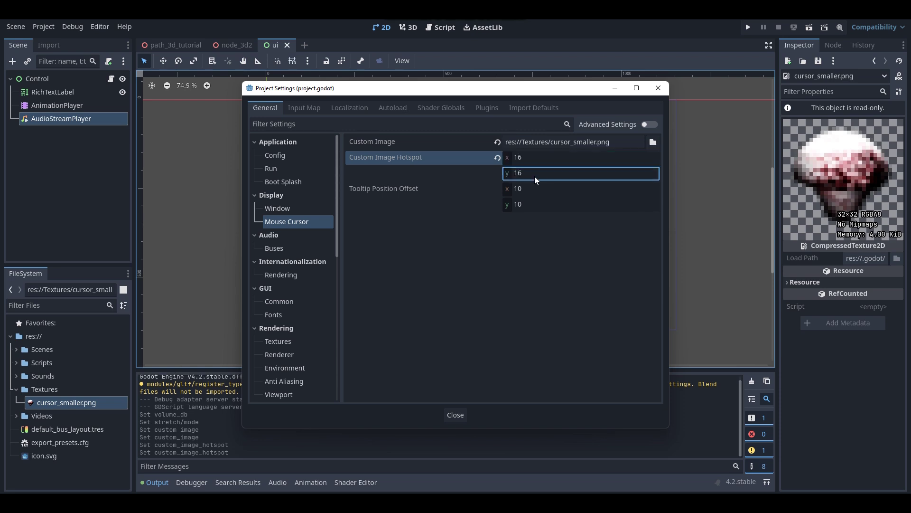
pyautogui.click(538, 154)
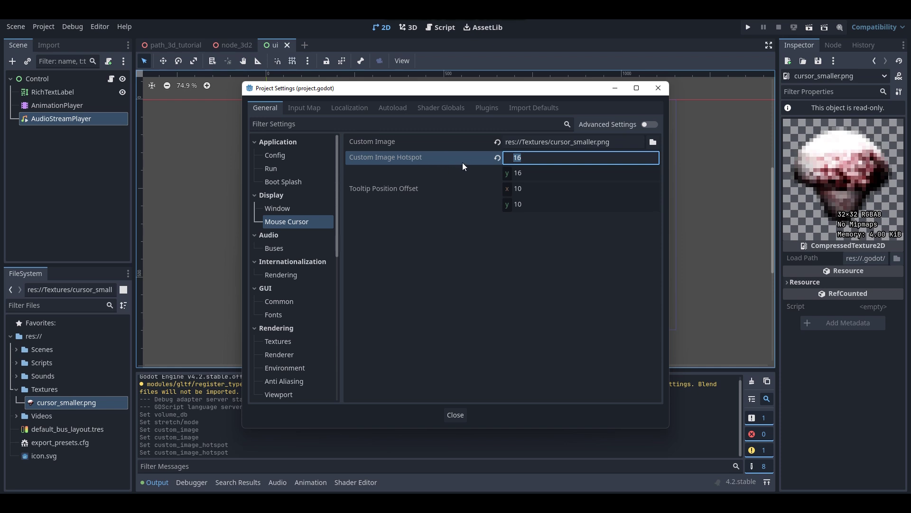
pyautogui.click(544, 173)
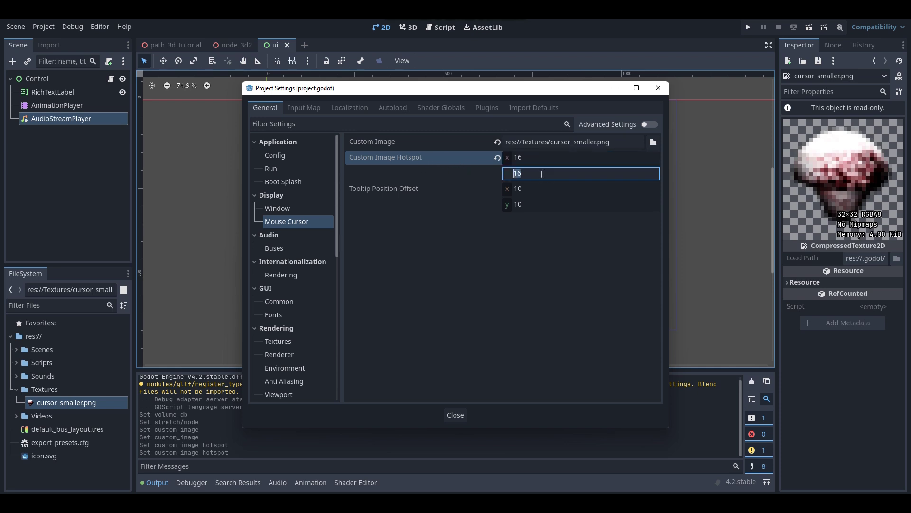
pyautogui.click(550, 157)
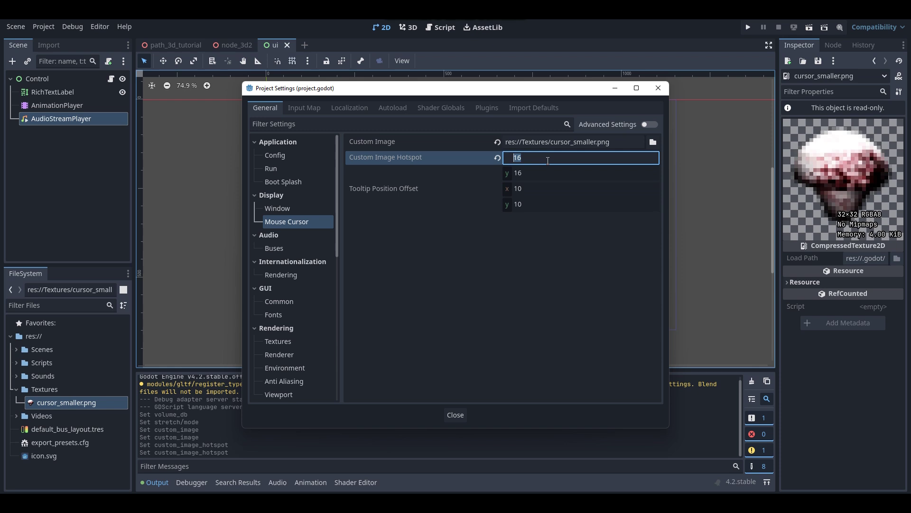
pyautogui.click(548, 159)
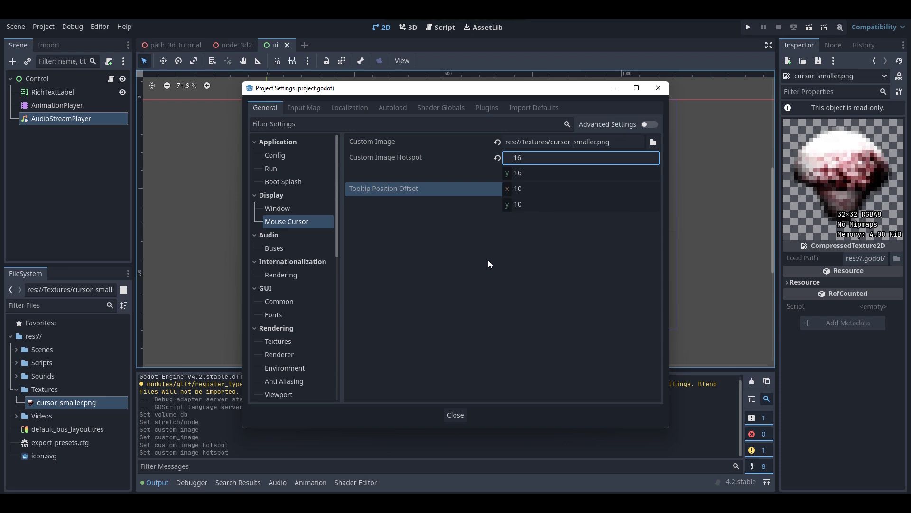
pyautogui.press('Tab')
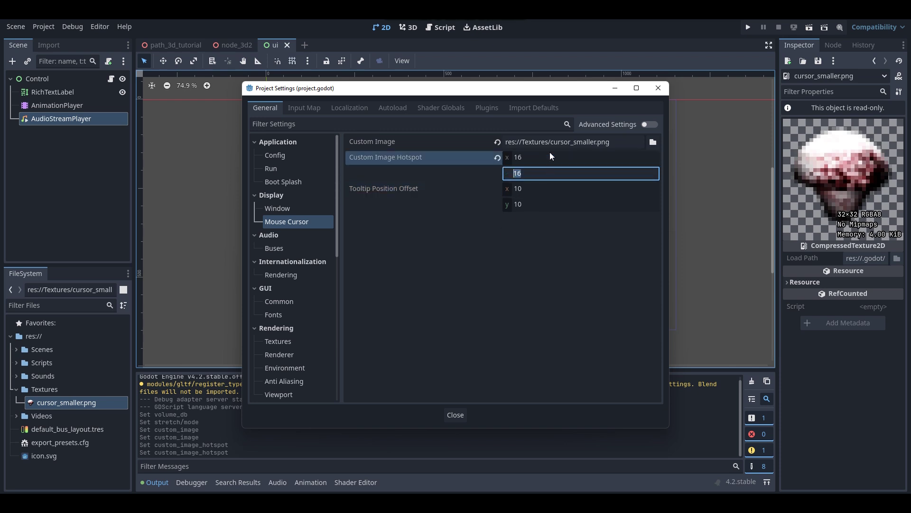
pyautogui.click(554, 157)
pyautogui.click(563, 160)
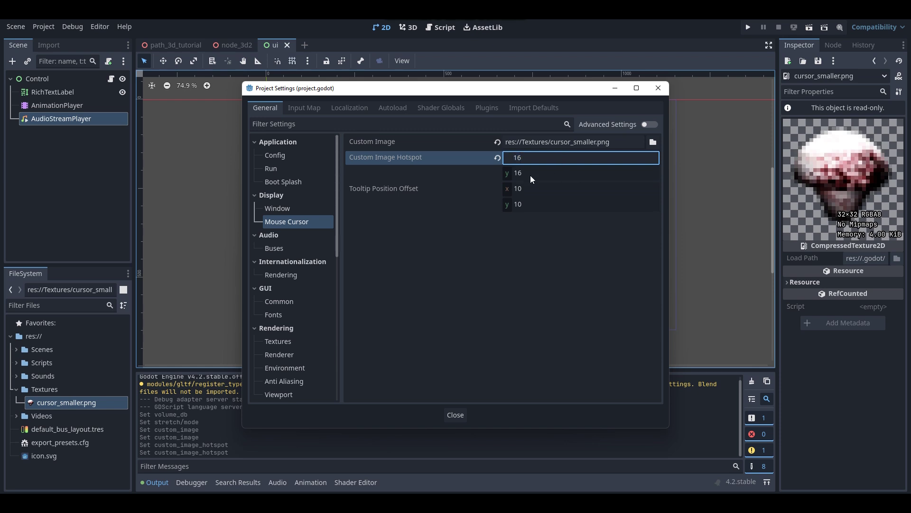
pyautogui.click(531, 173)
pyautogui.click(550, 159)
pyautogui.click(563, 159)
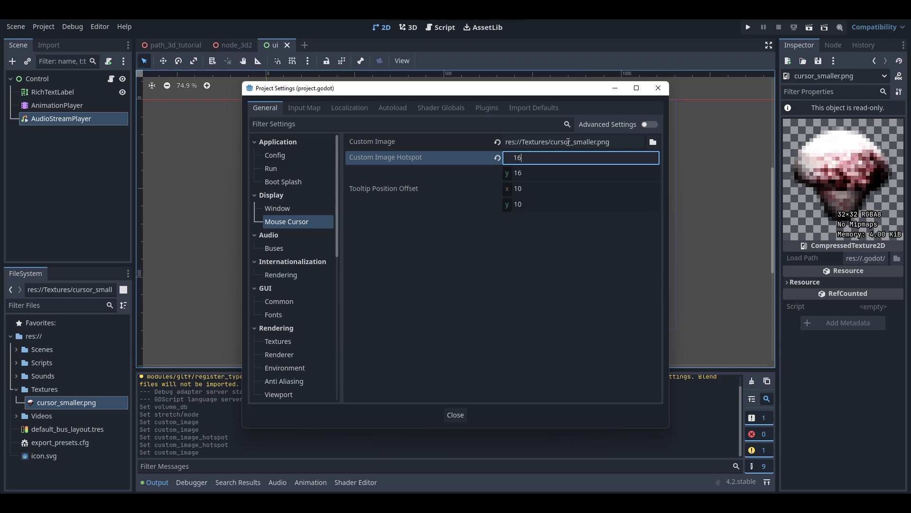
pyautogui.click(569, 141)
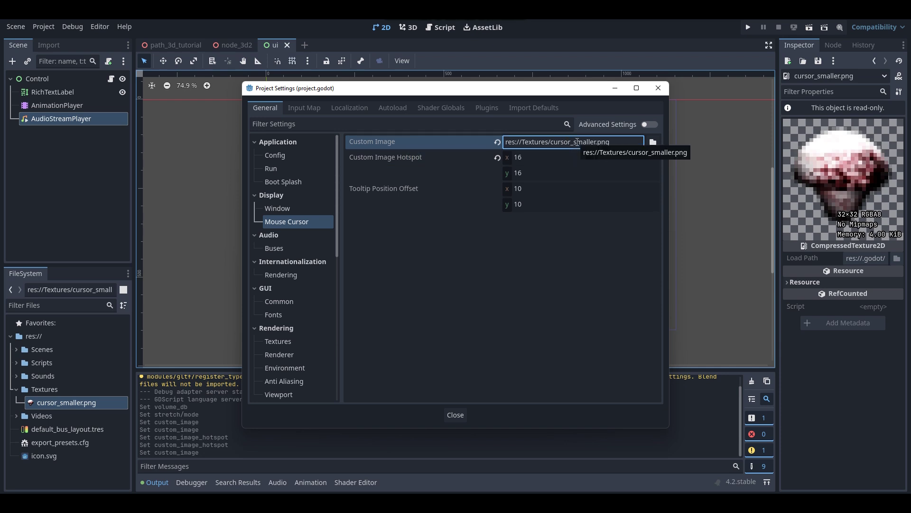
pyautogui.click(576, 141)
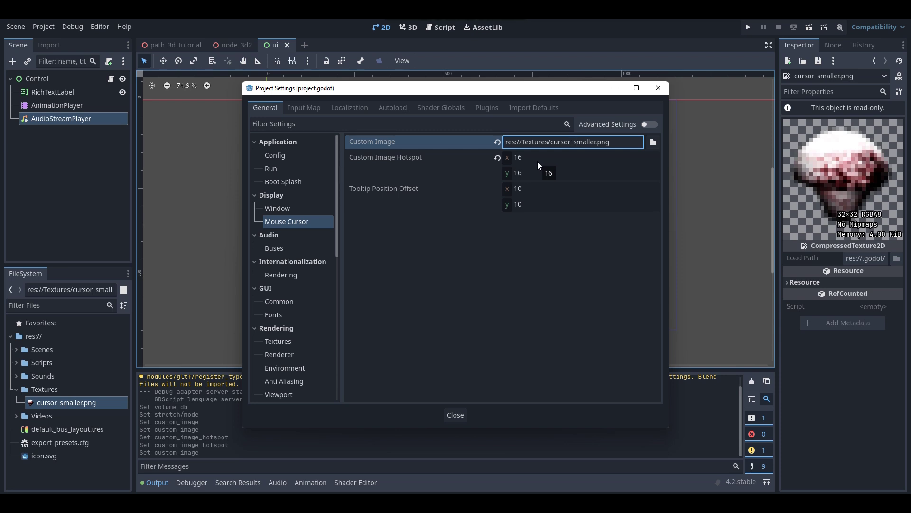
# - Close Project Settings and run the current scene to test the custom cursor
pyautogui.click(453, 415)
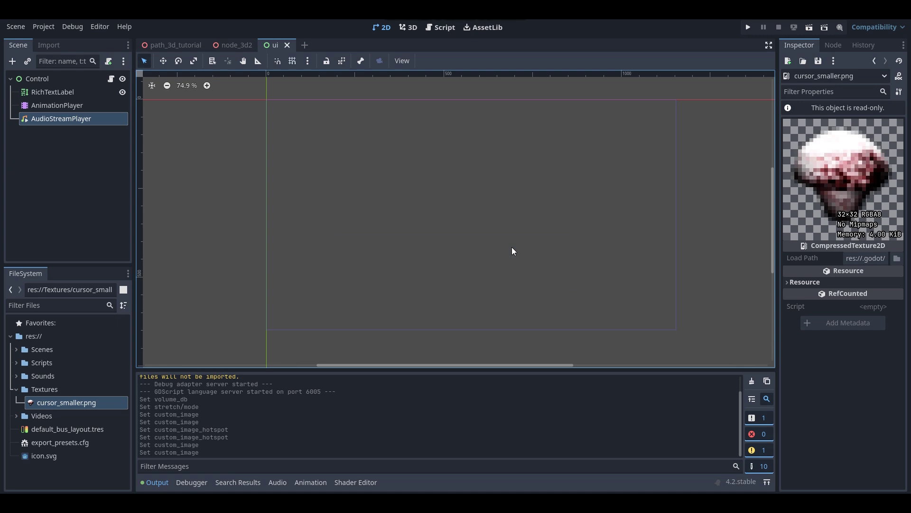
pyautogui.click(809, 27)
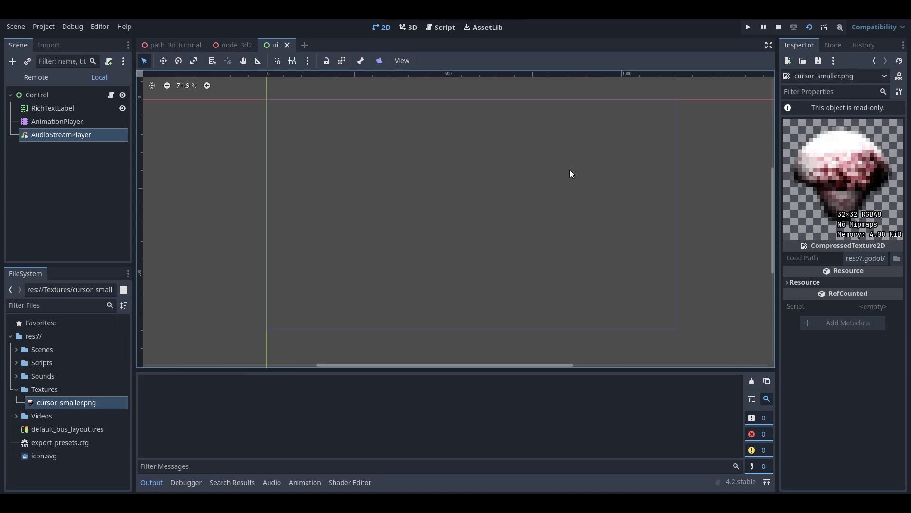